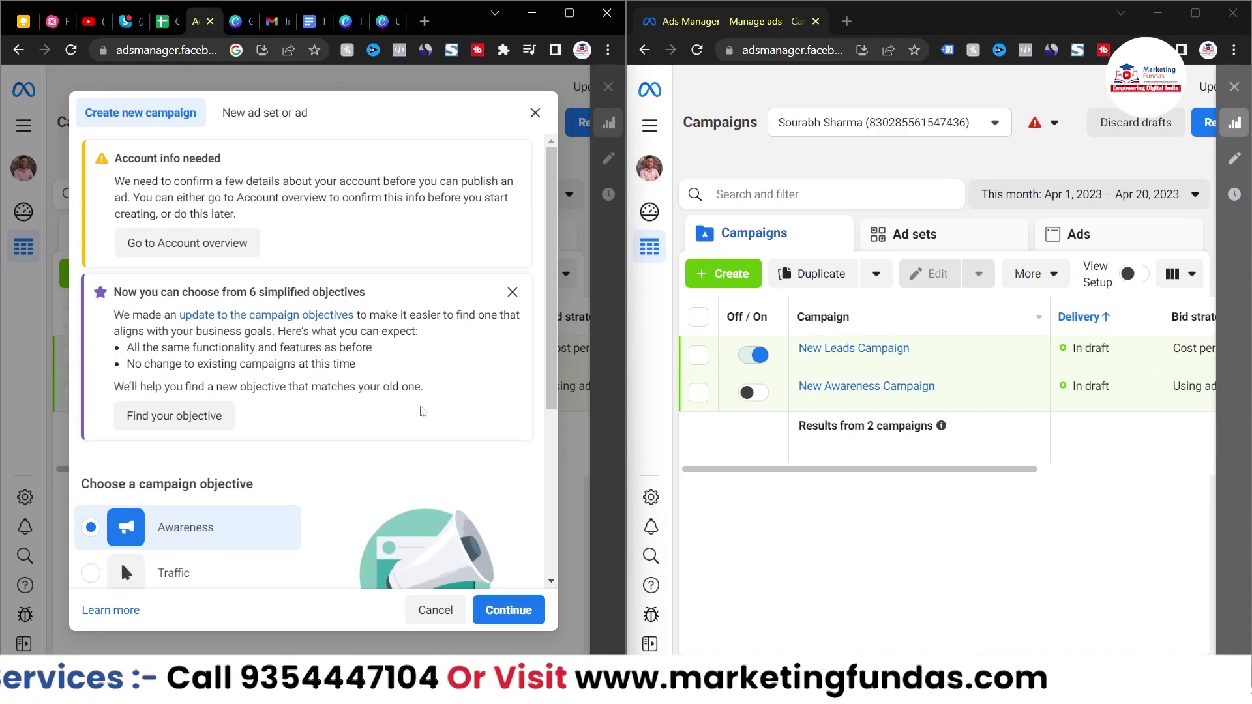
Match the former Reach objective to its new equivalent and create a campaign with the Awareness objective.
scroll(424, 412, down, 3)
scroll(424, 412, up, 3)
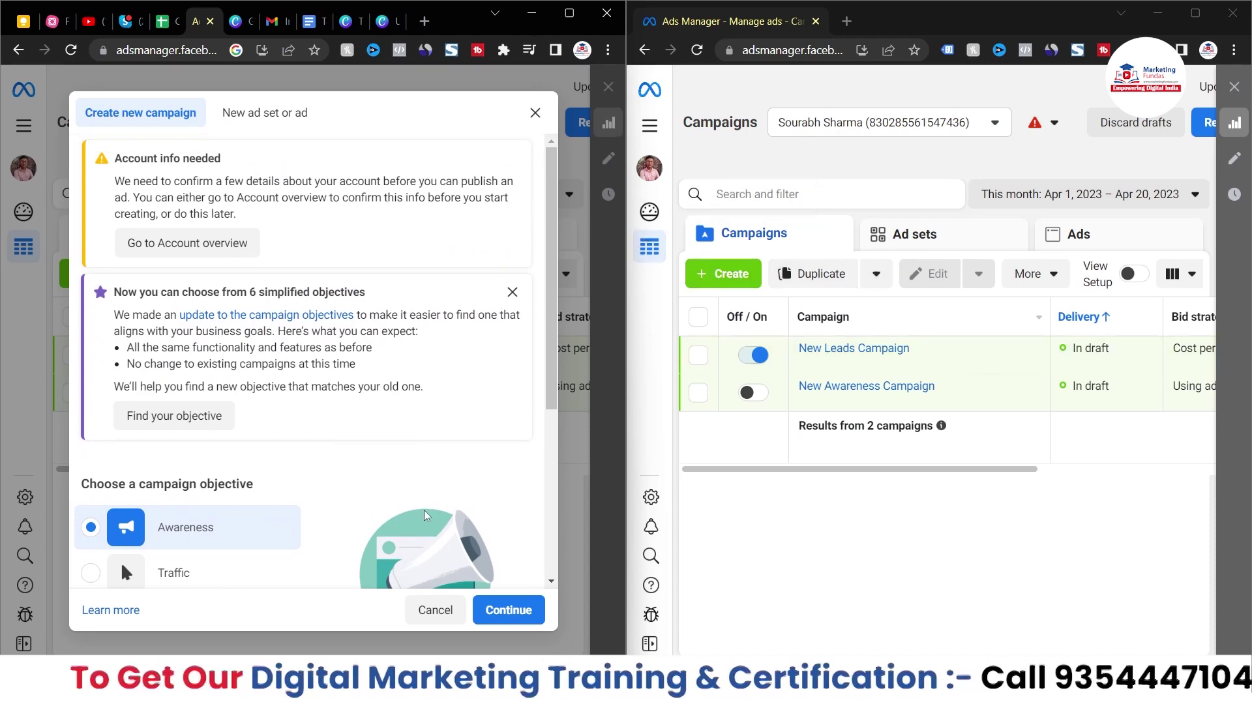
scroll(441, 359, down, 3)
scroll(441, 360, up, 3)
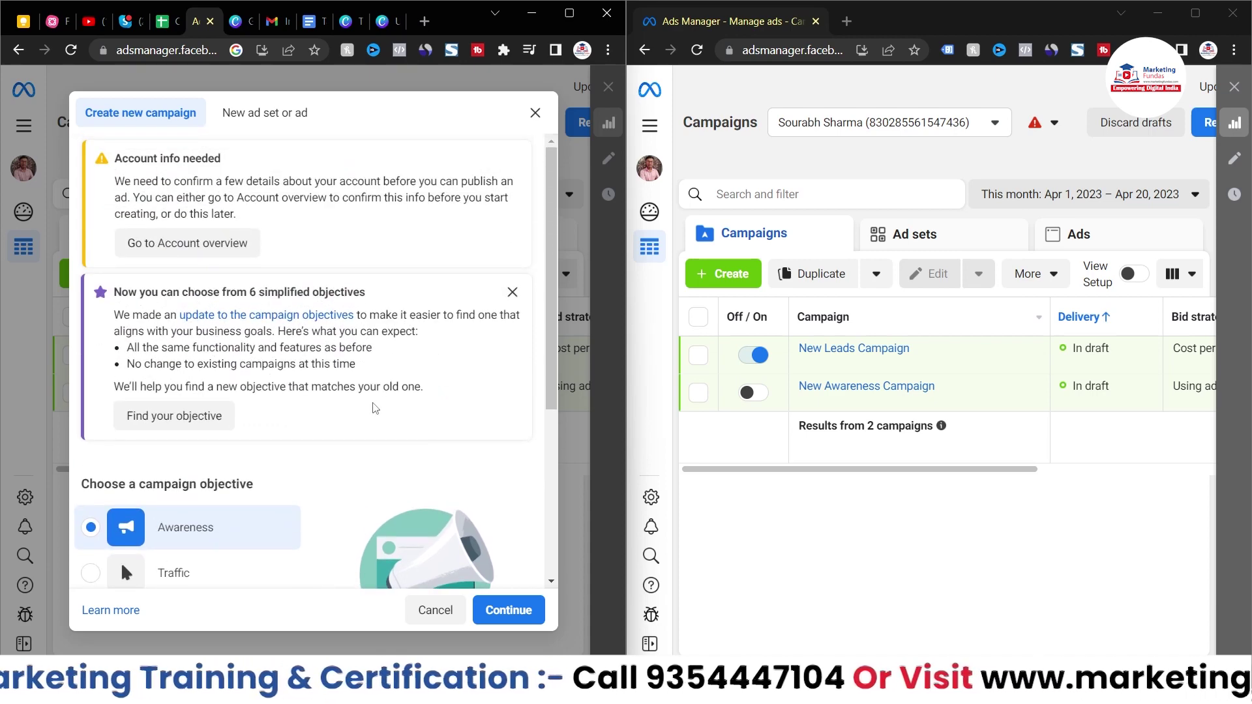
scroll(372, 408, down, 3)
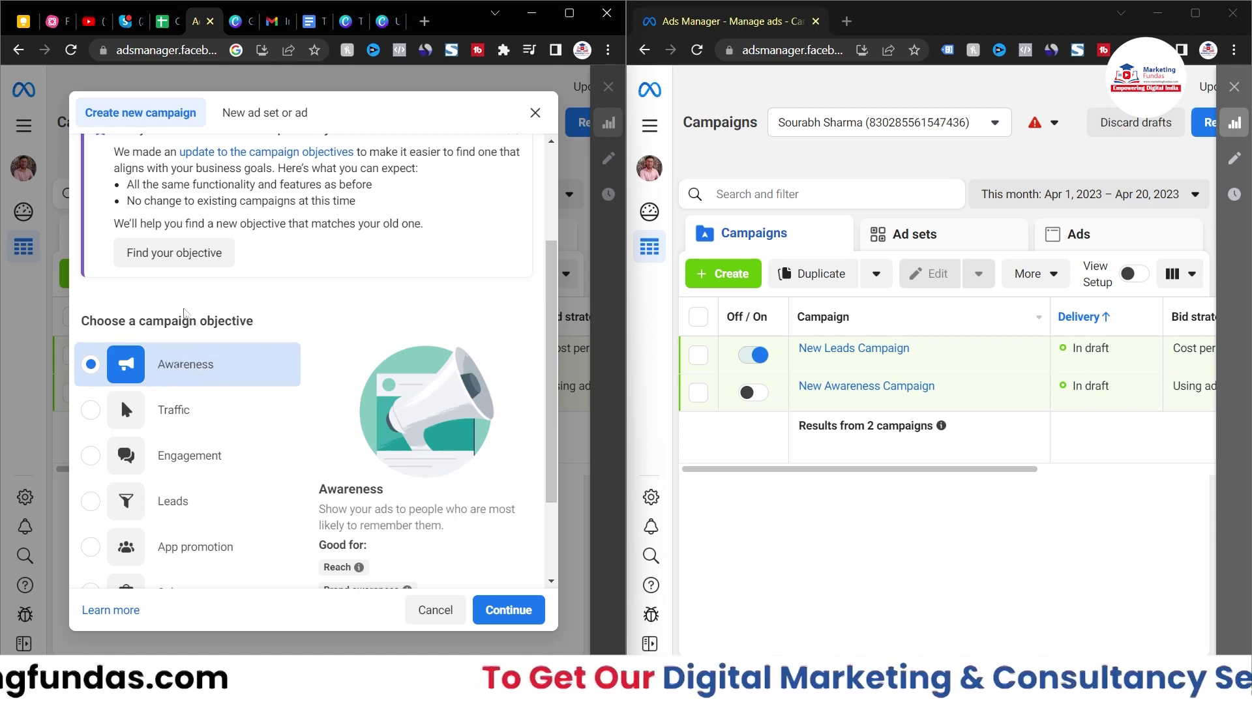
click(191, 260)
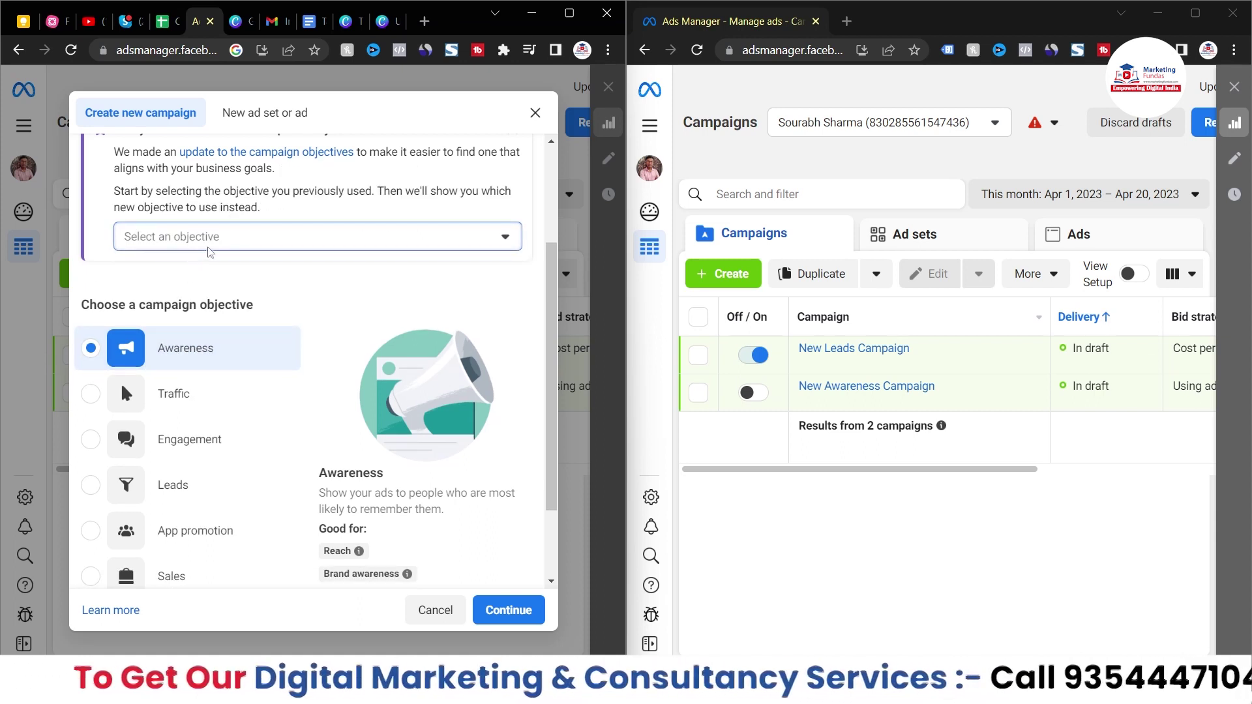
click(210, 251)
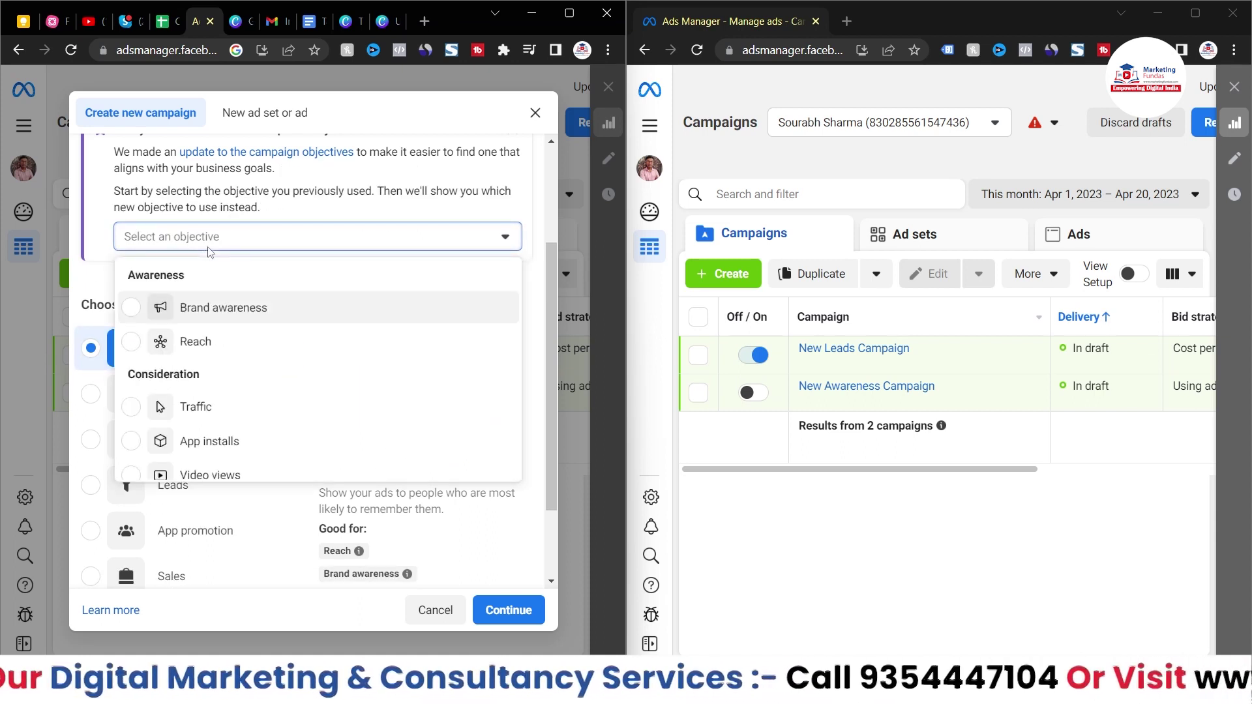
click(130, 341)
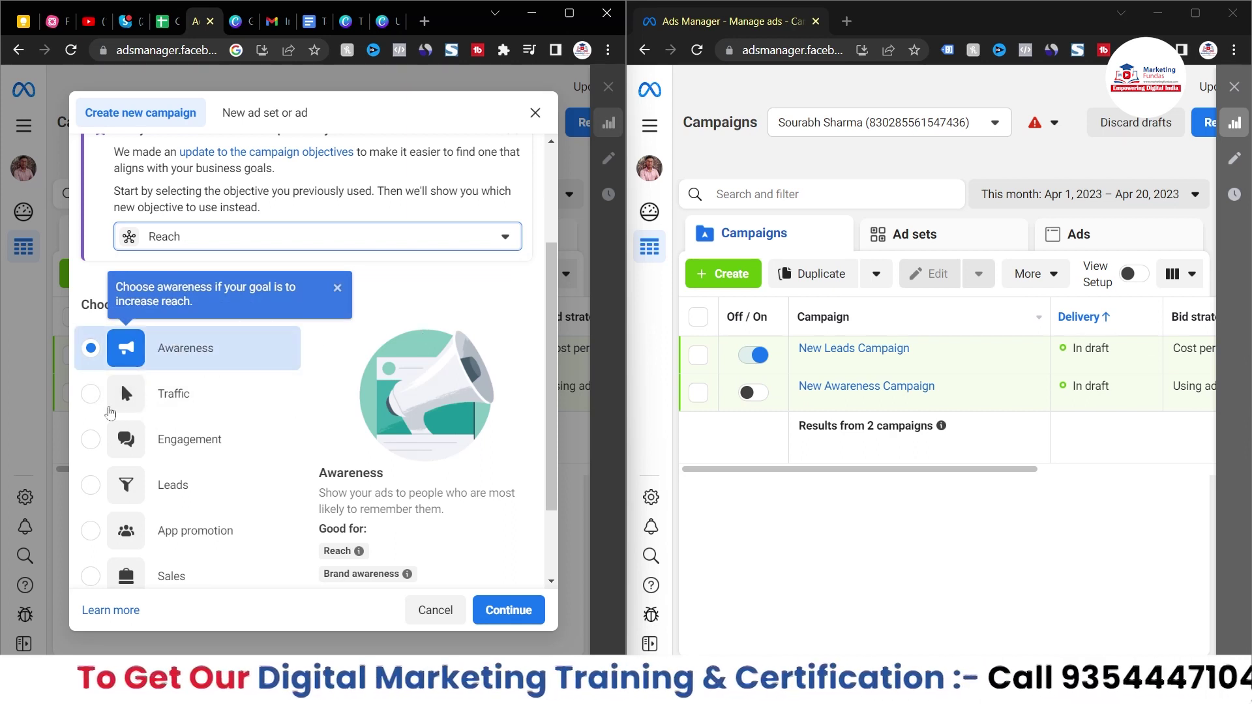
click(496, 608)
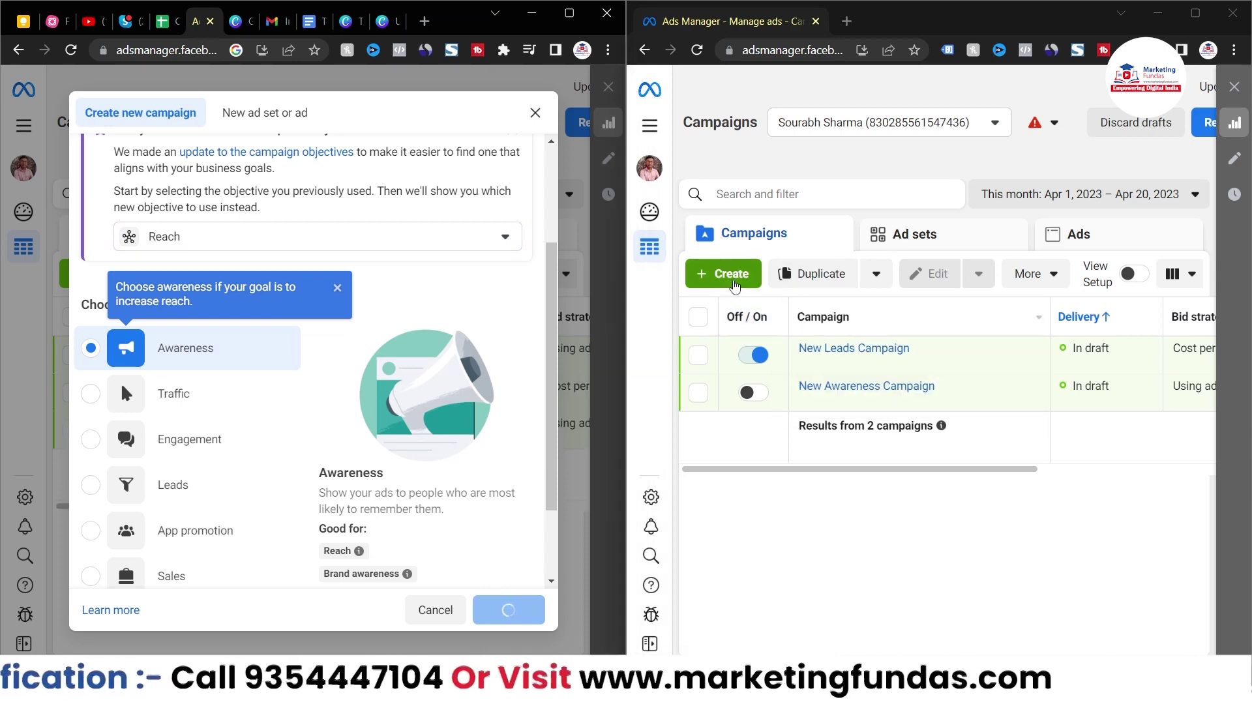
Start a new campaign in the second browser window and match the former Post engagement objective to the new Engagement objective.
click(734, 282)
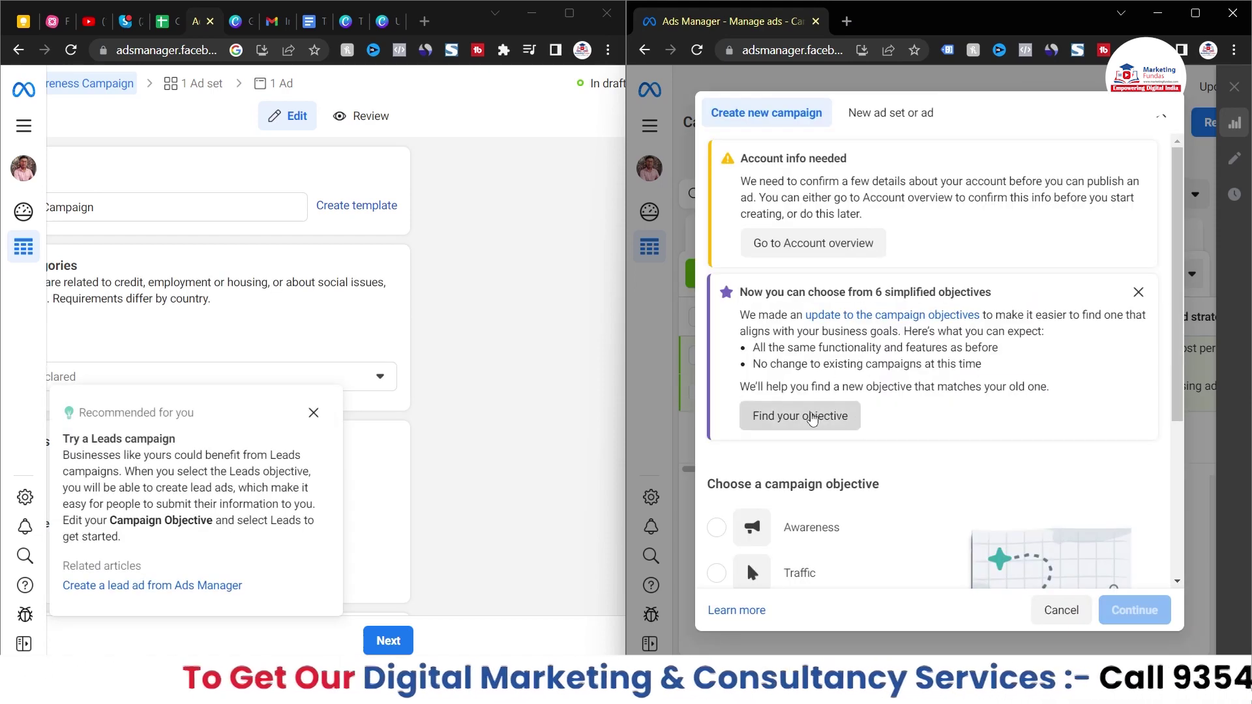
click(812, 419)
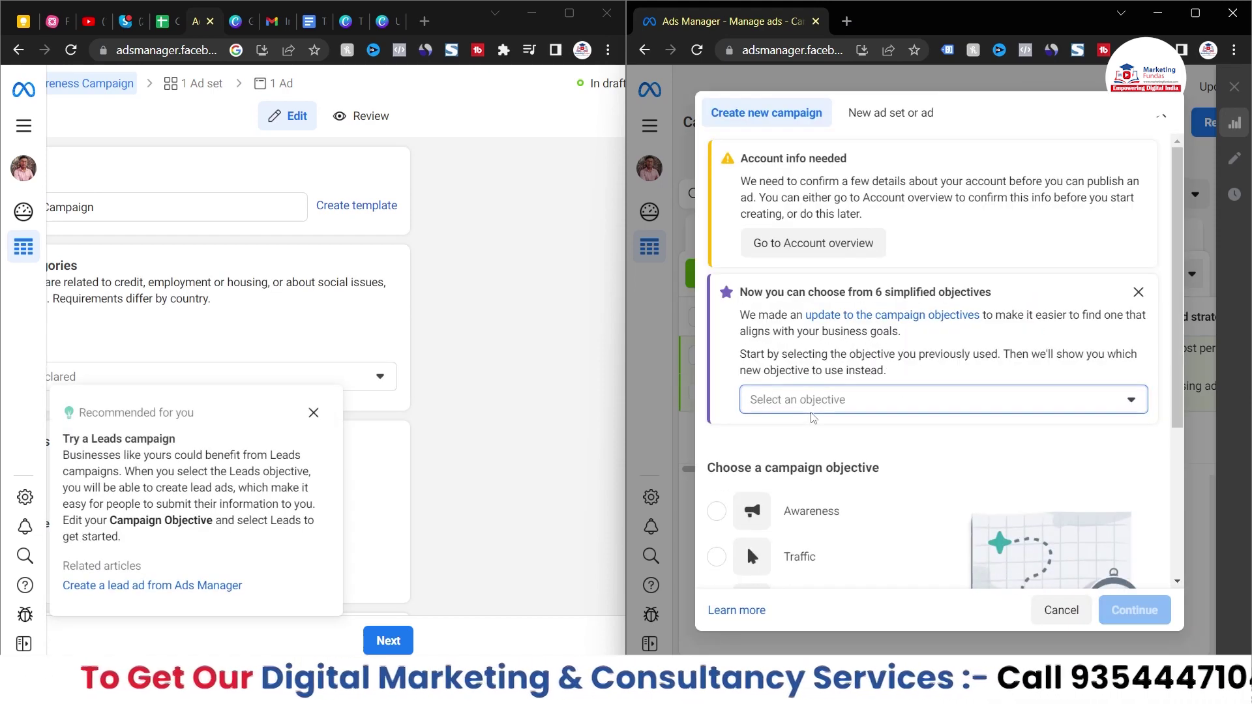
click(891, 395)
scroll(839, 444, down, 1)
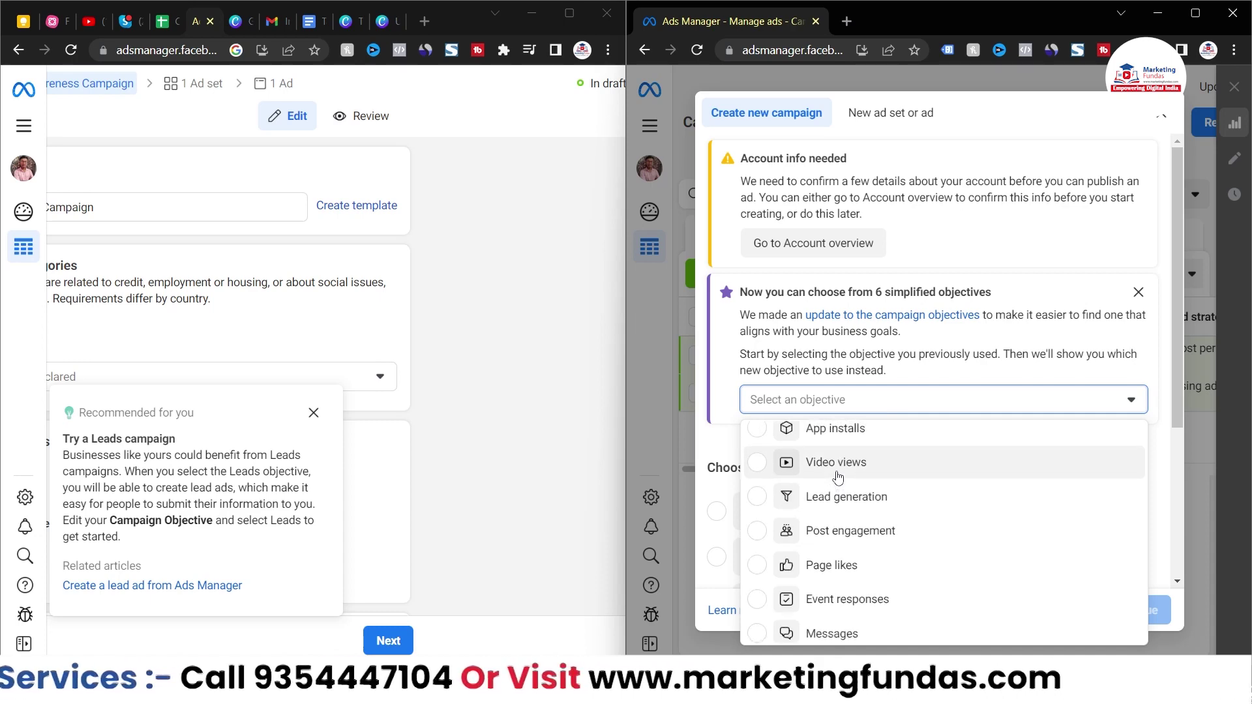
scroll(838, 478, up, 1)
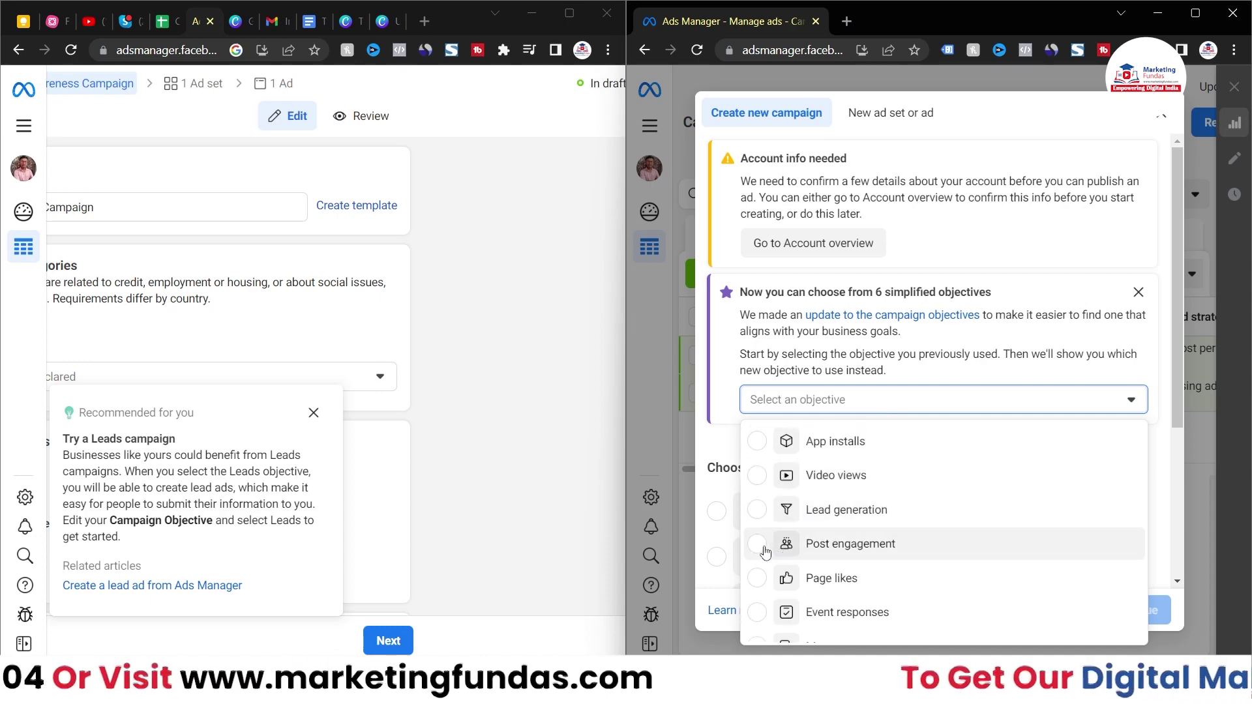
click(759, 544)
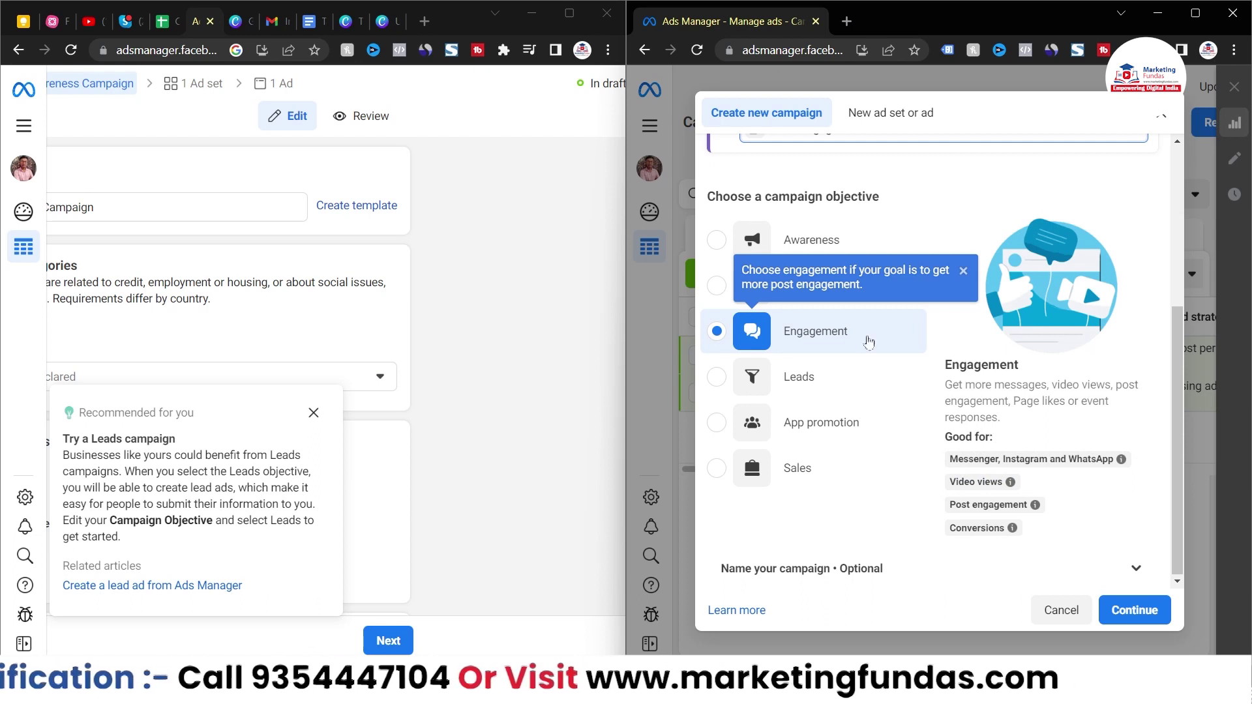
Review what the Engagement objective is good for, including post engagement, and continue to create the campaign.
mouse_move(957, 458)
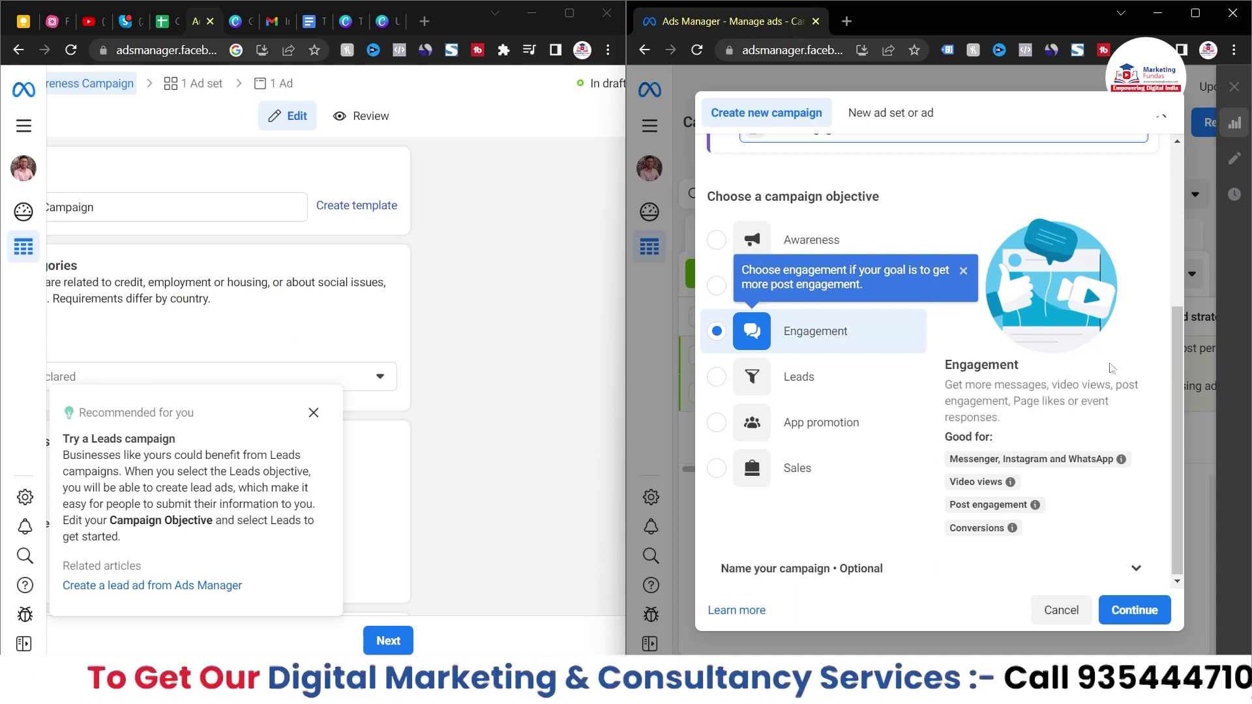
mouse_move(1043, 460)
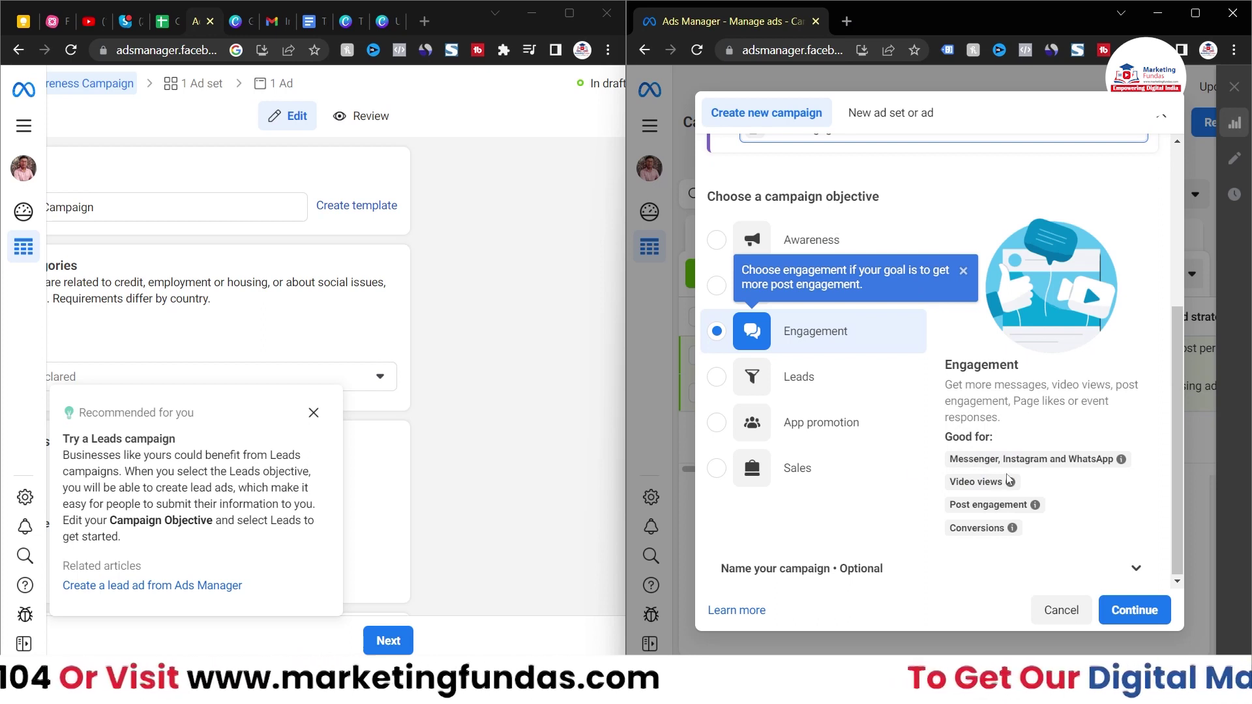
mouse_move(991, 508)
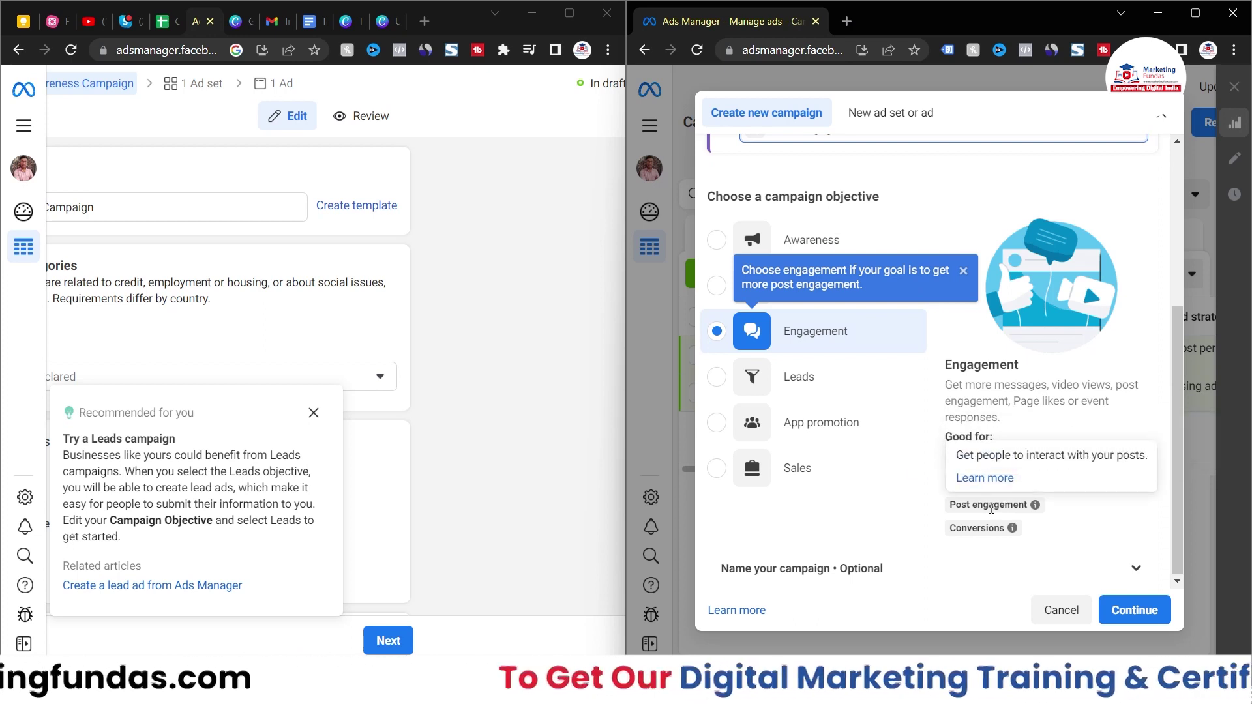
click(1135, 610)
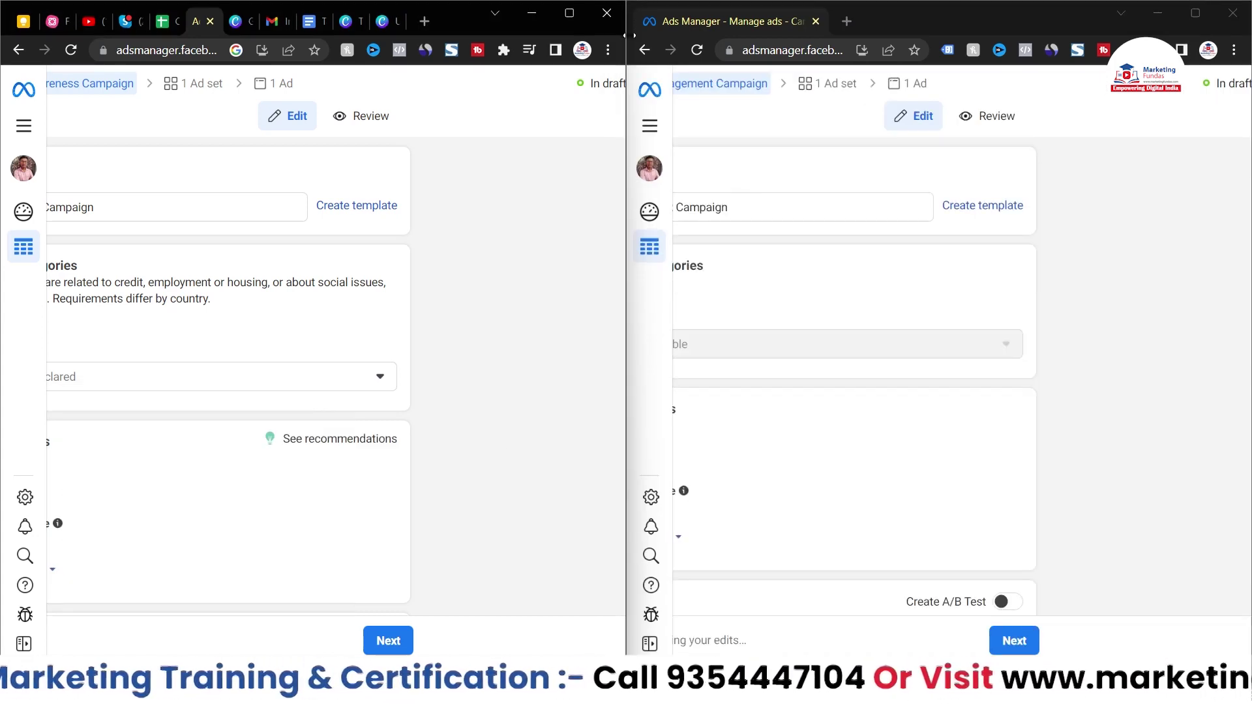
Reduce the browser page zoom to 90% in the Awareness campaign window.
click(607, 50)
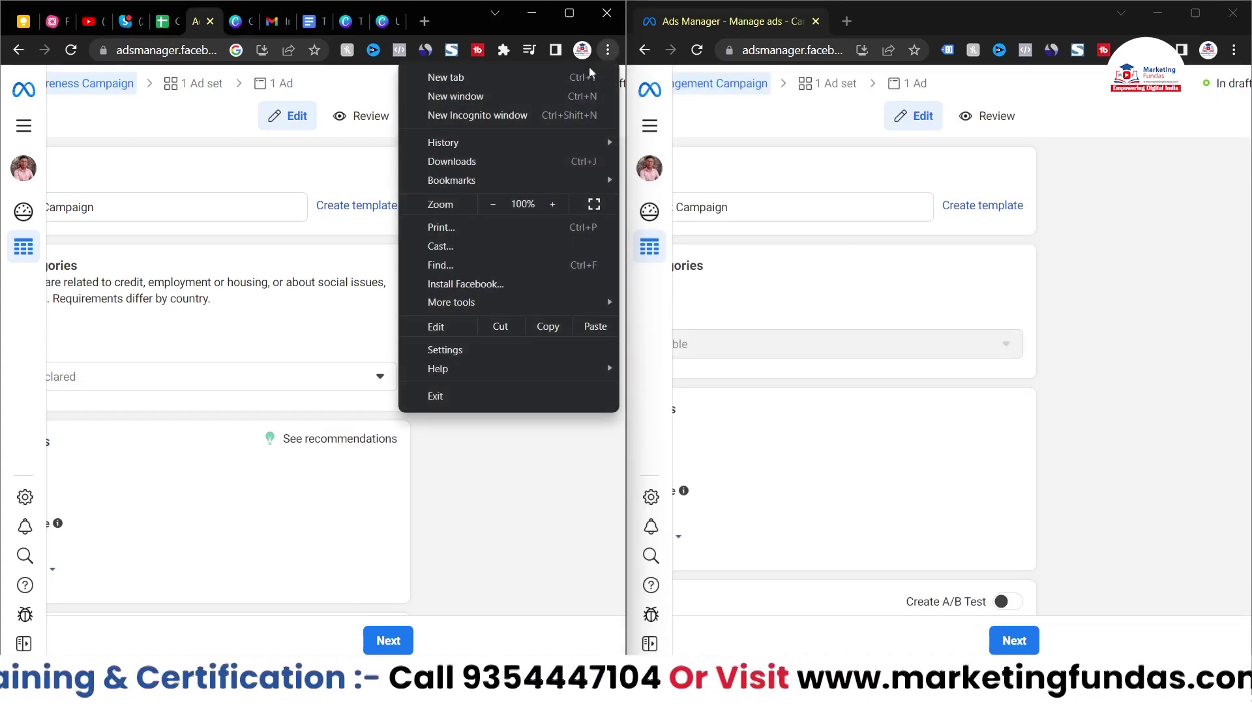
click(481, 198)
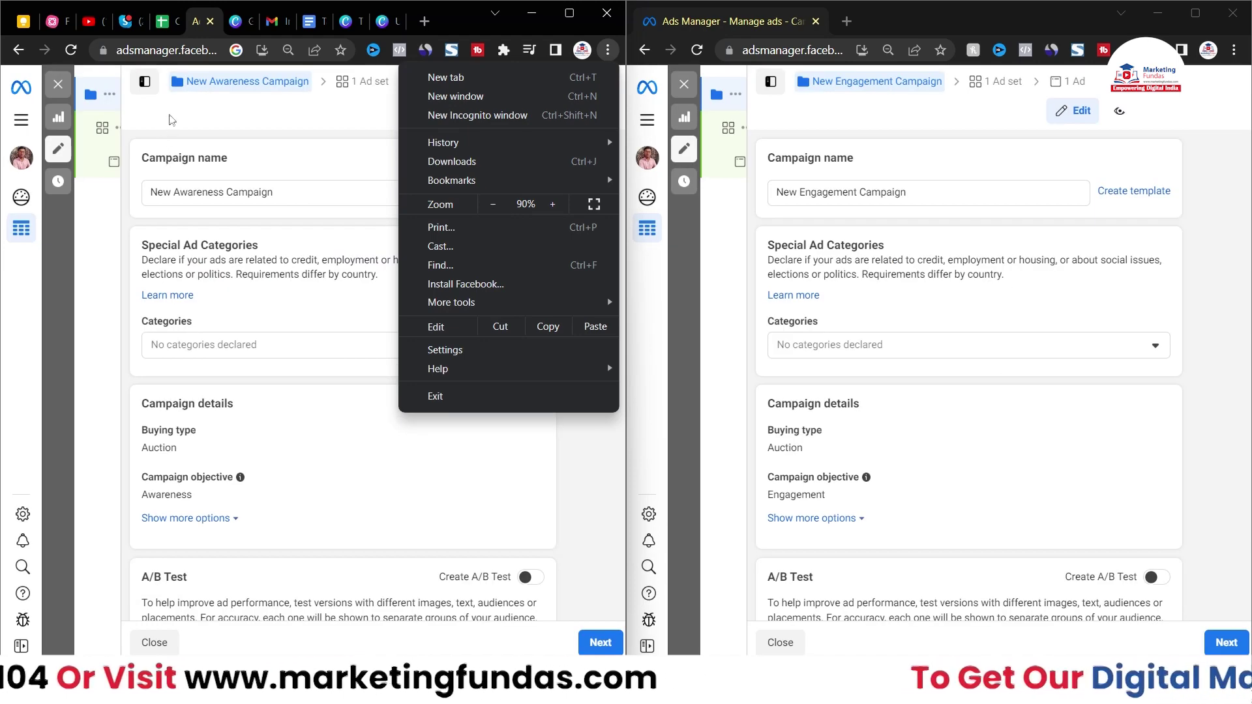
click(171, 119)
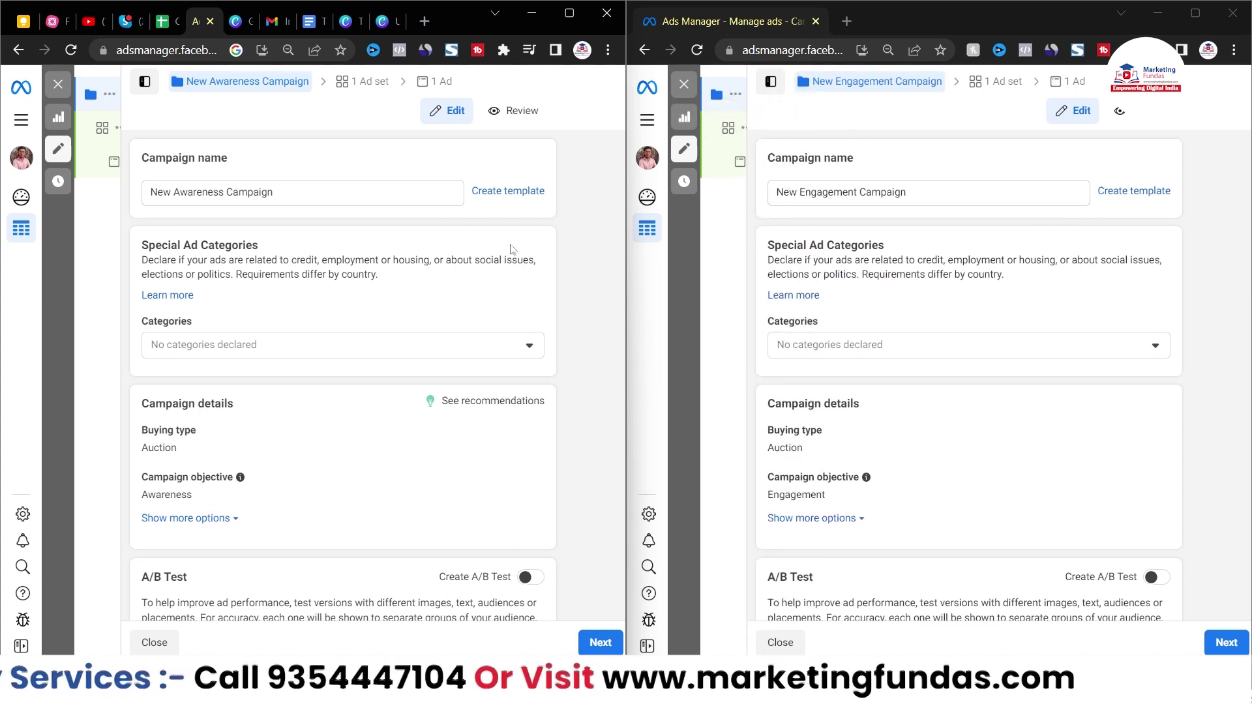
Turn on Advantage campaign budget for both the Awareness campaign and the Engagement campaign.
scroll(383, 276, down, 2)
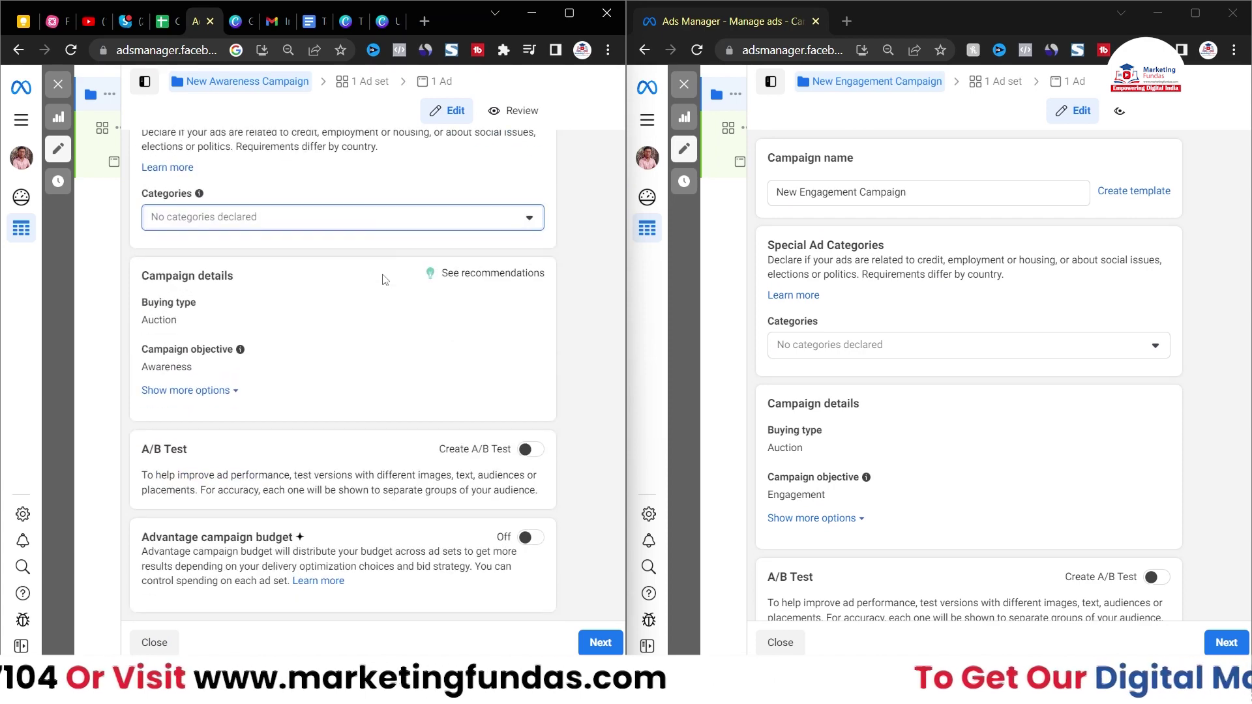
click(528, 538)
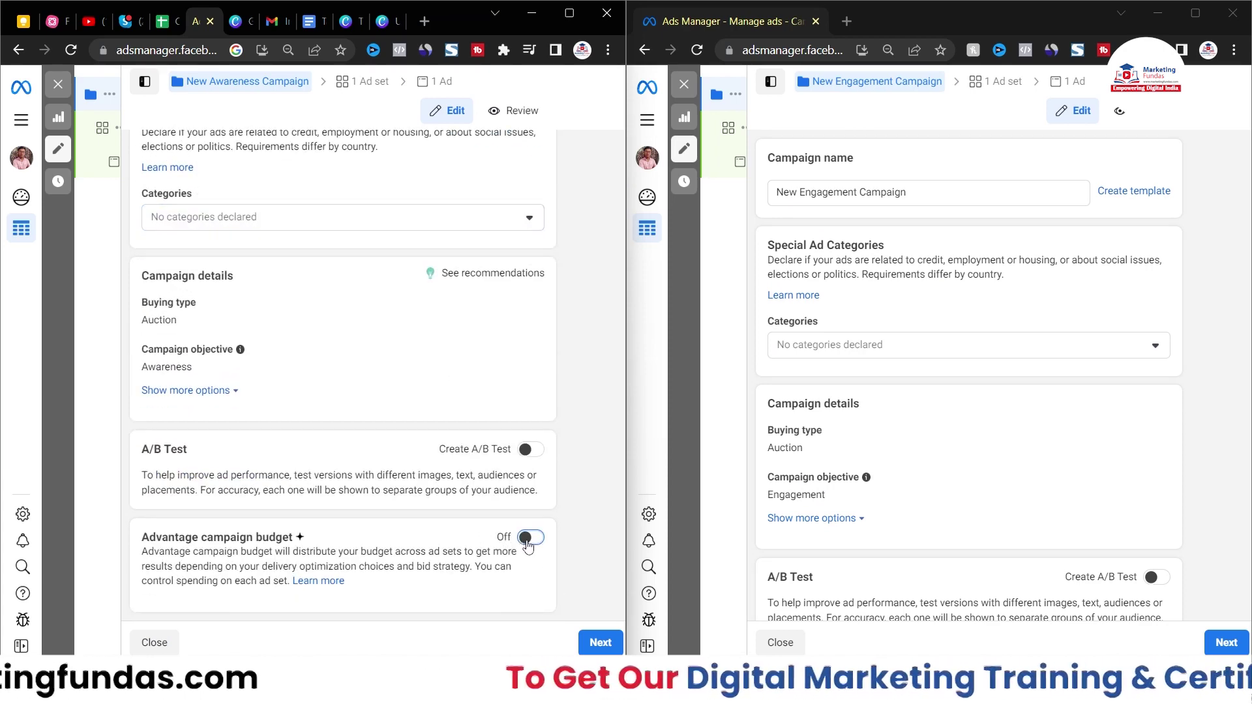
scroll(1127, 538, down, 2)
click(1127, 538)
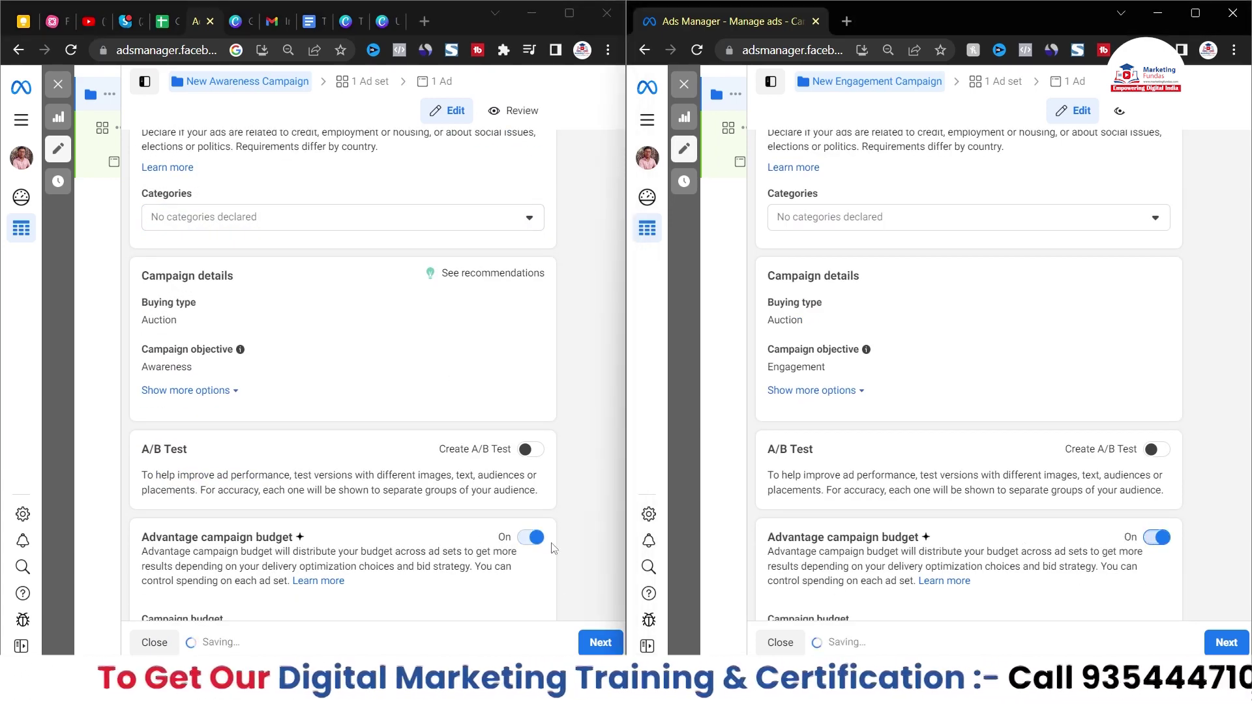
Review the daily budget settings of both campaigns and proceed to the ad set level in each.
scroll(554, 548, down, 4)
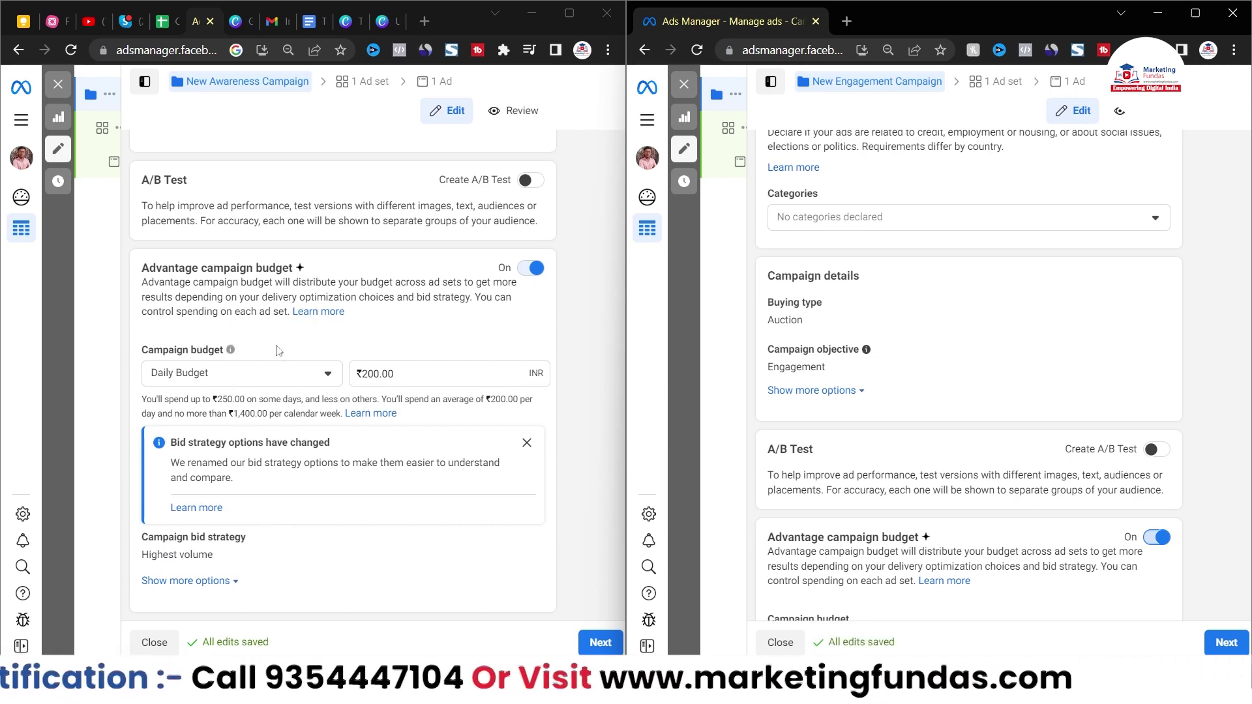
click(292, 588)
scroll(916, 470, down, 4)
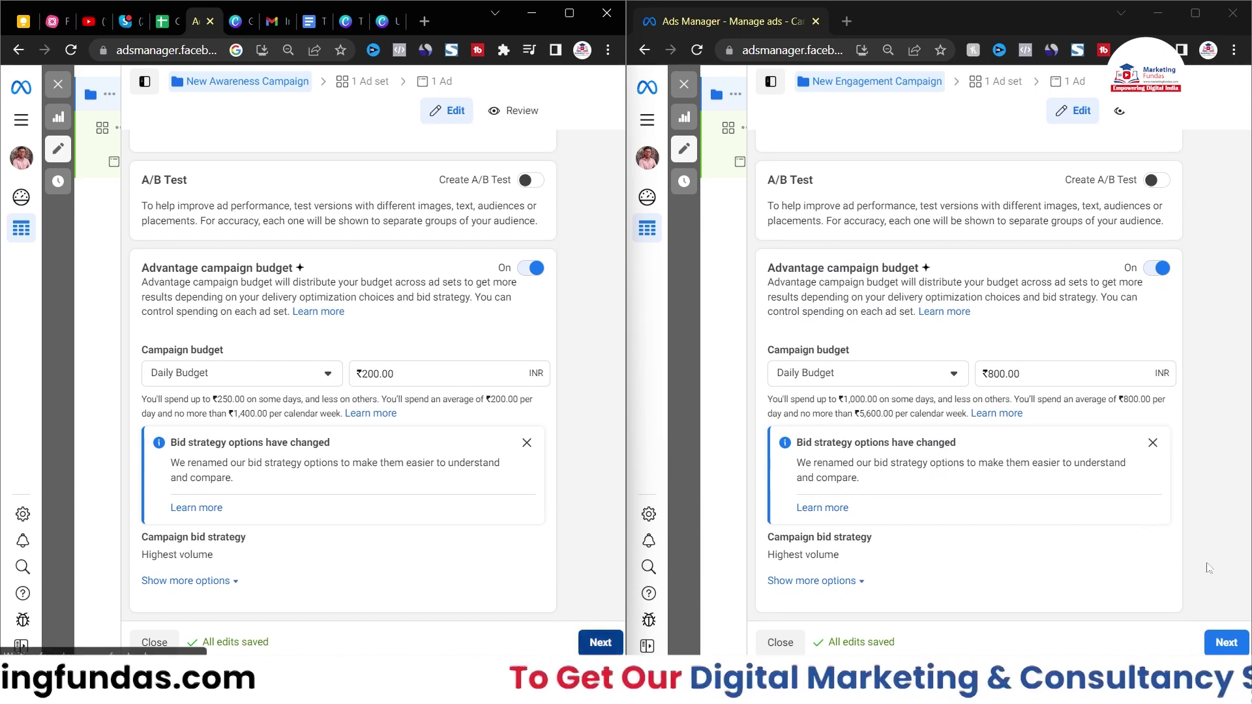
click(1227, 645)
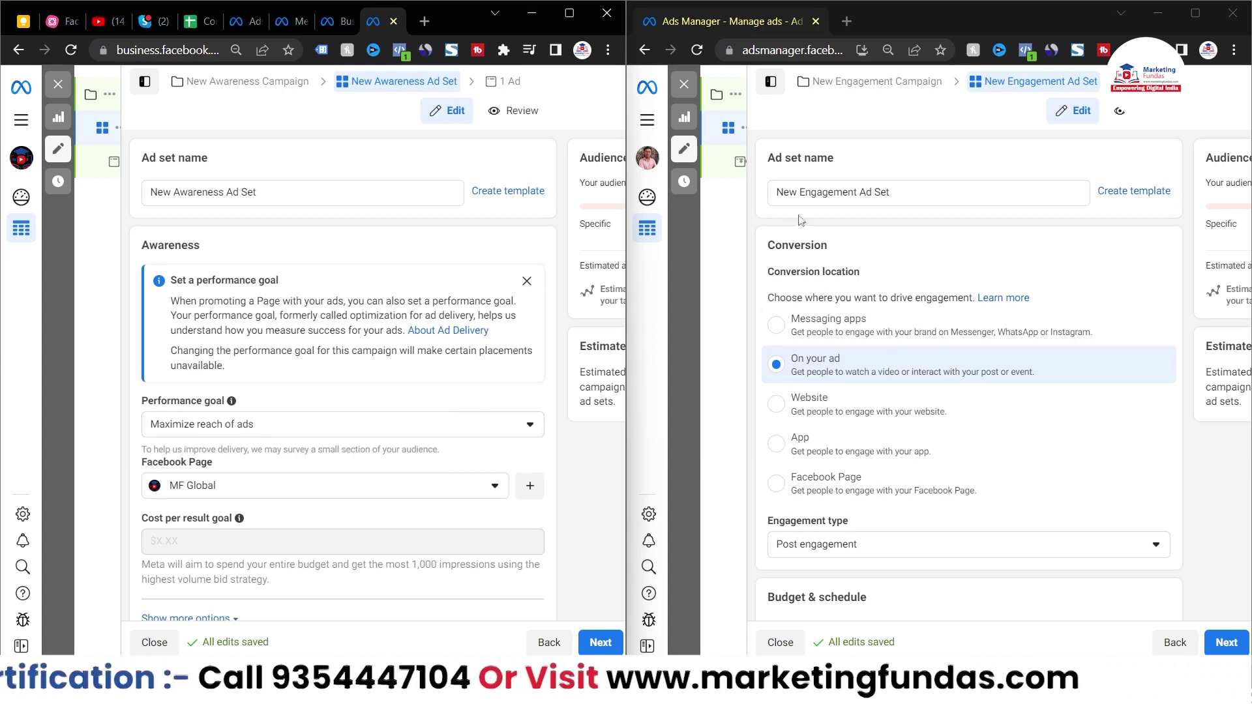
Examine the performance goal options of the awareness ad set and compare them with the conversion locations of the engagement ad set.
scroll(427, 424, down, 2)
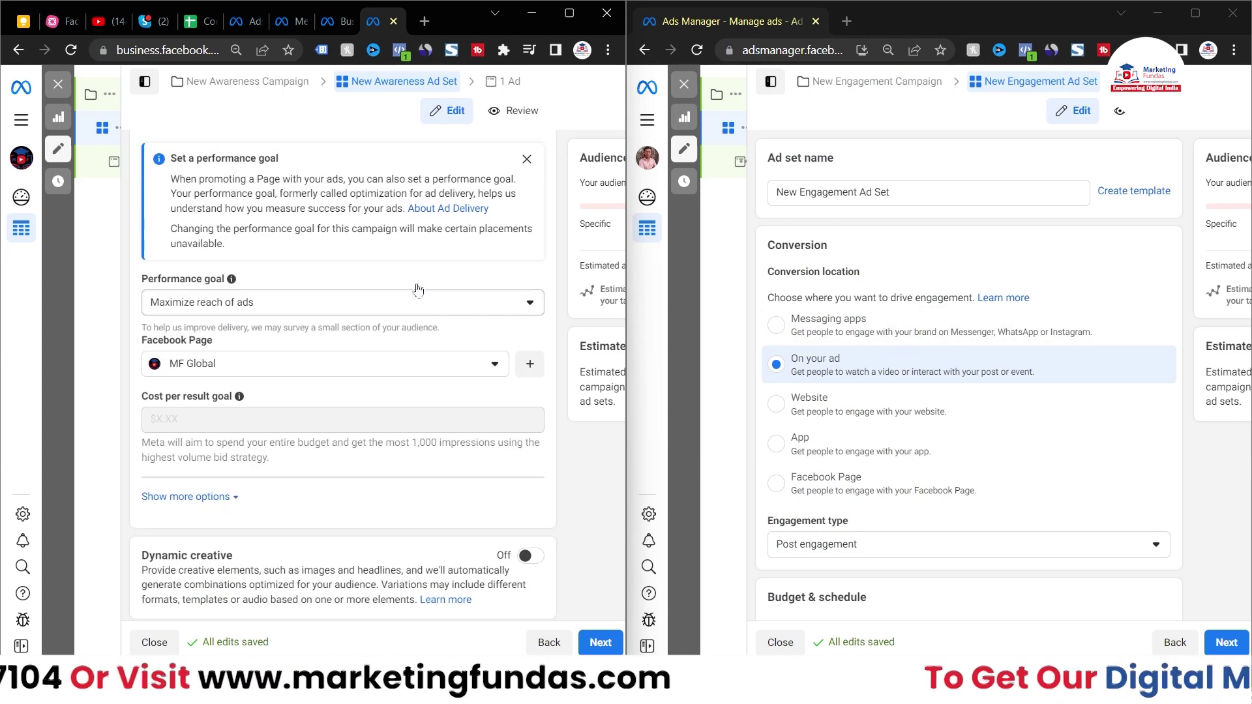
click(453, 310)
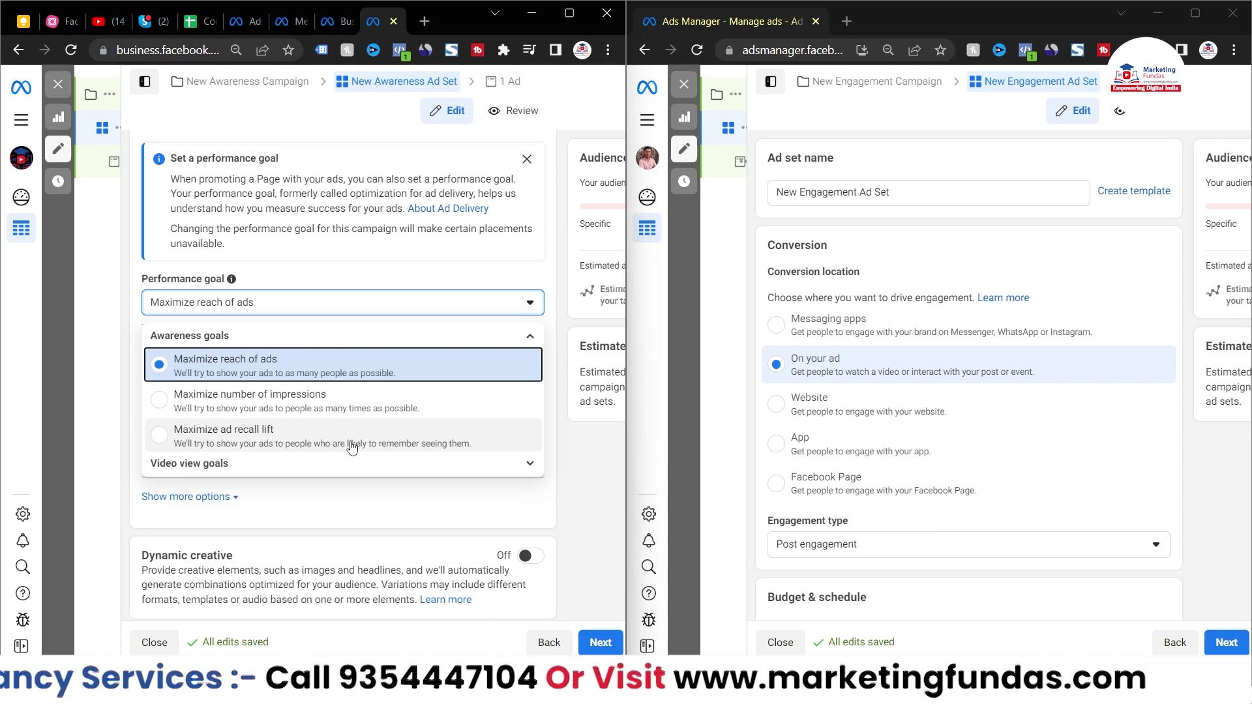
click(447, 302)
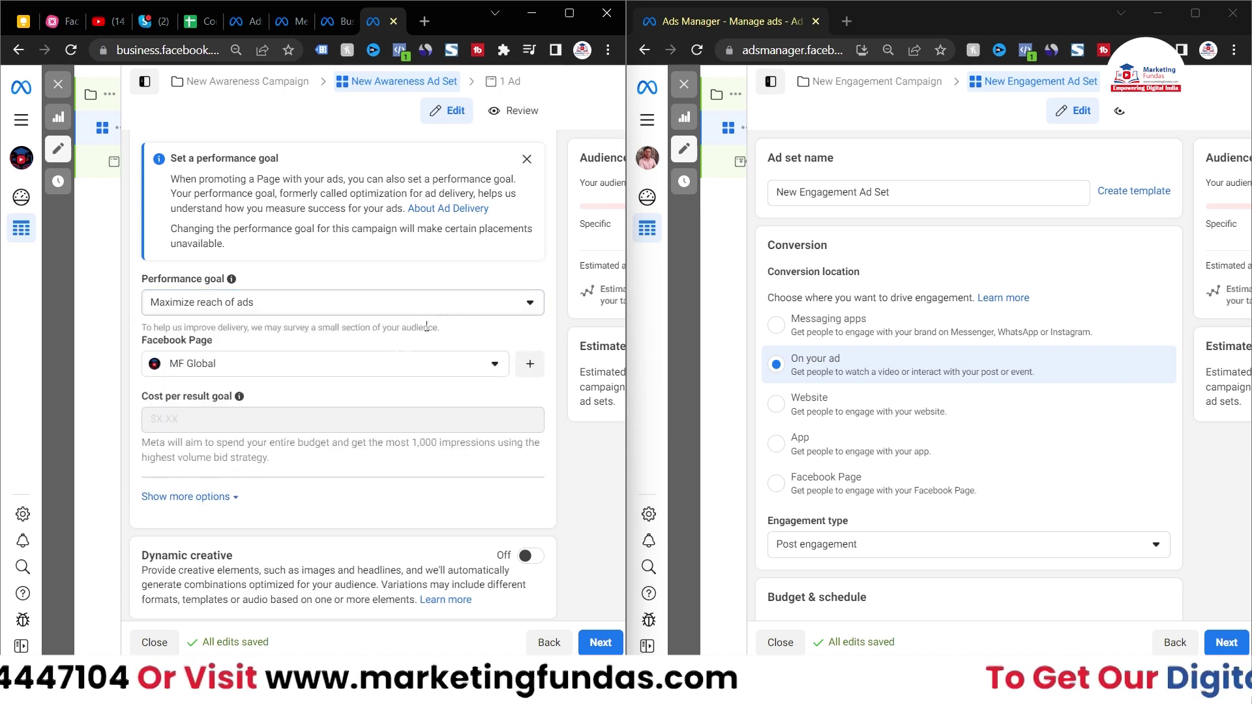
click(344, 305)
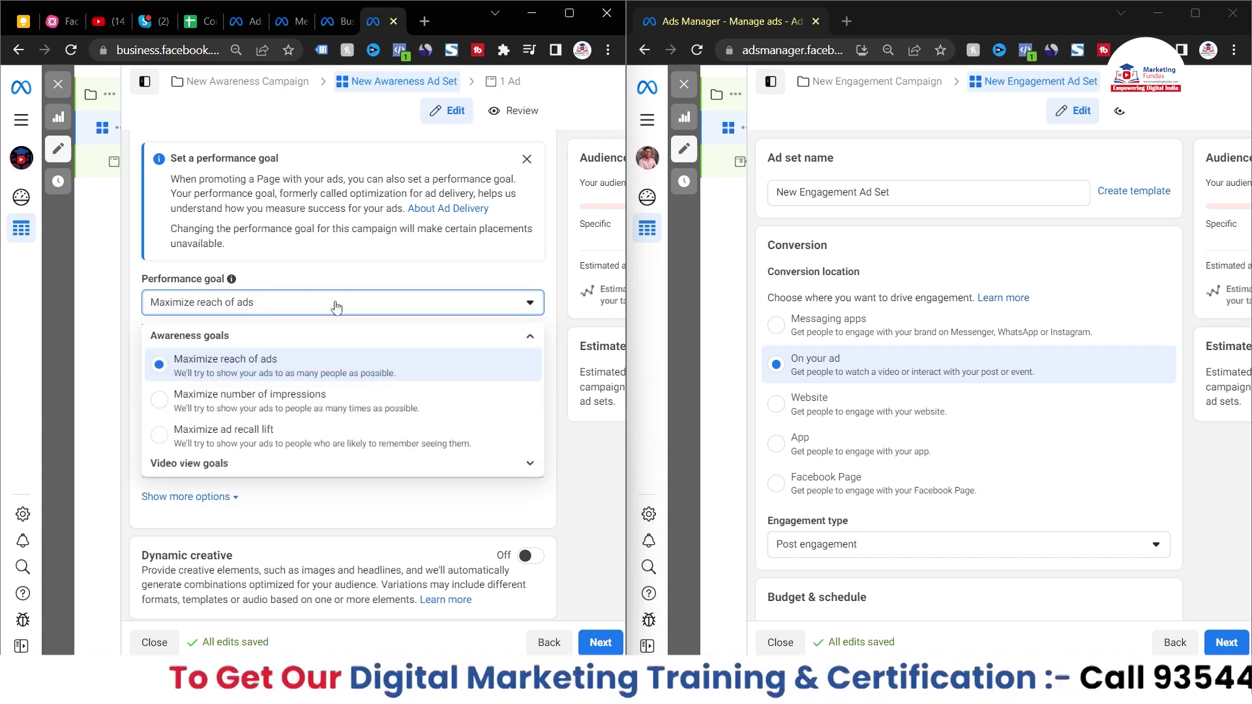
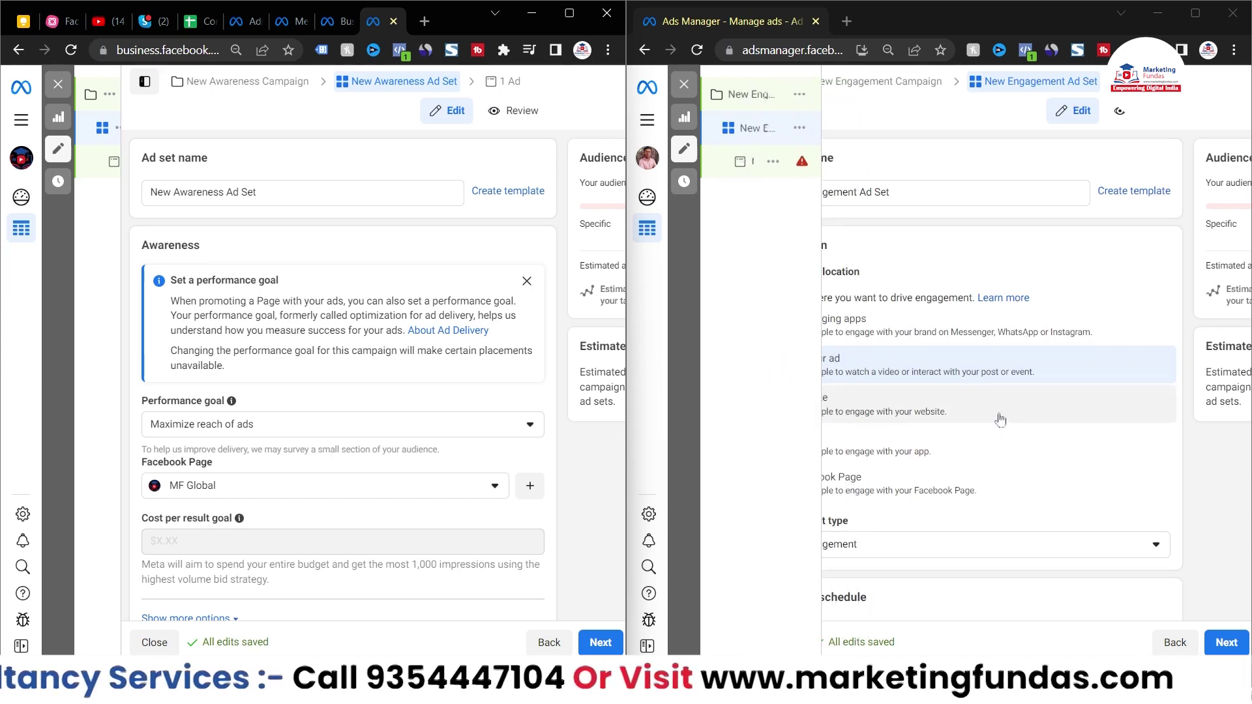
scroll(840, 367, down, 1)
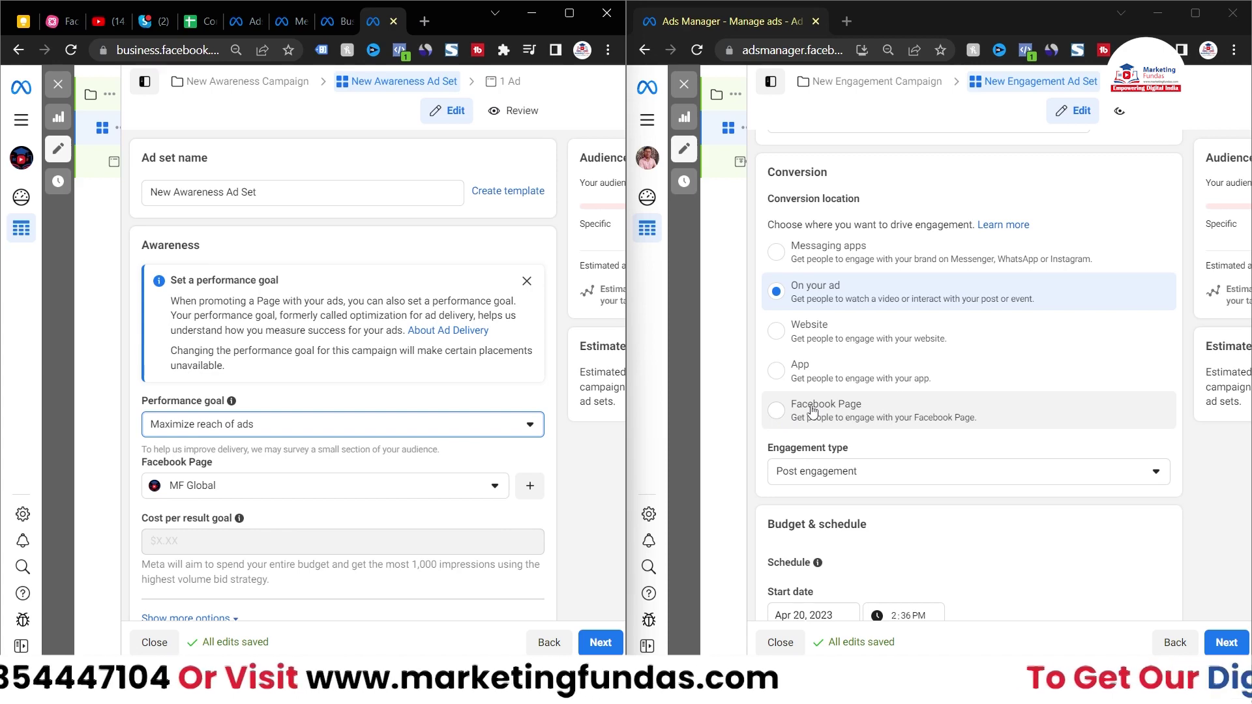
scroll(809, 356, up, 1)
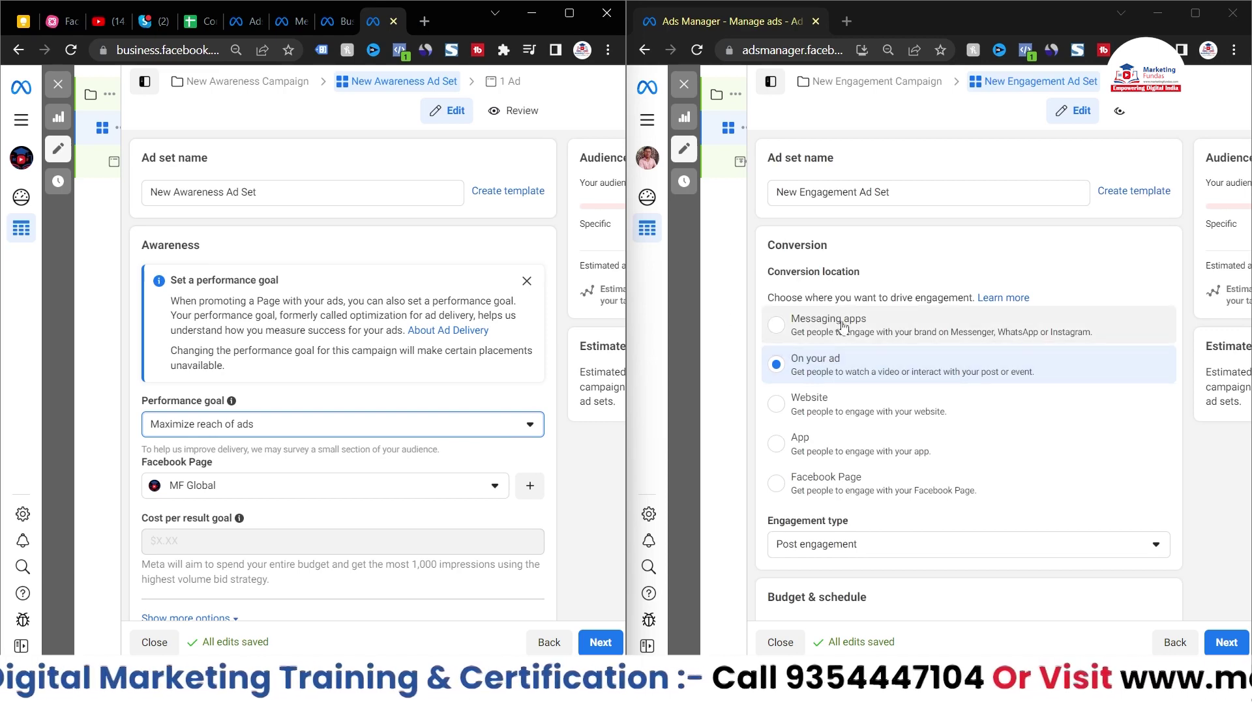
scroll(1146, 400, down, 3)
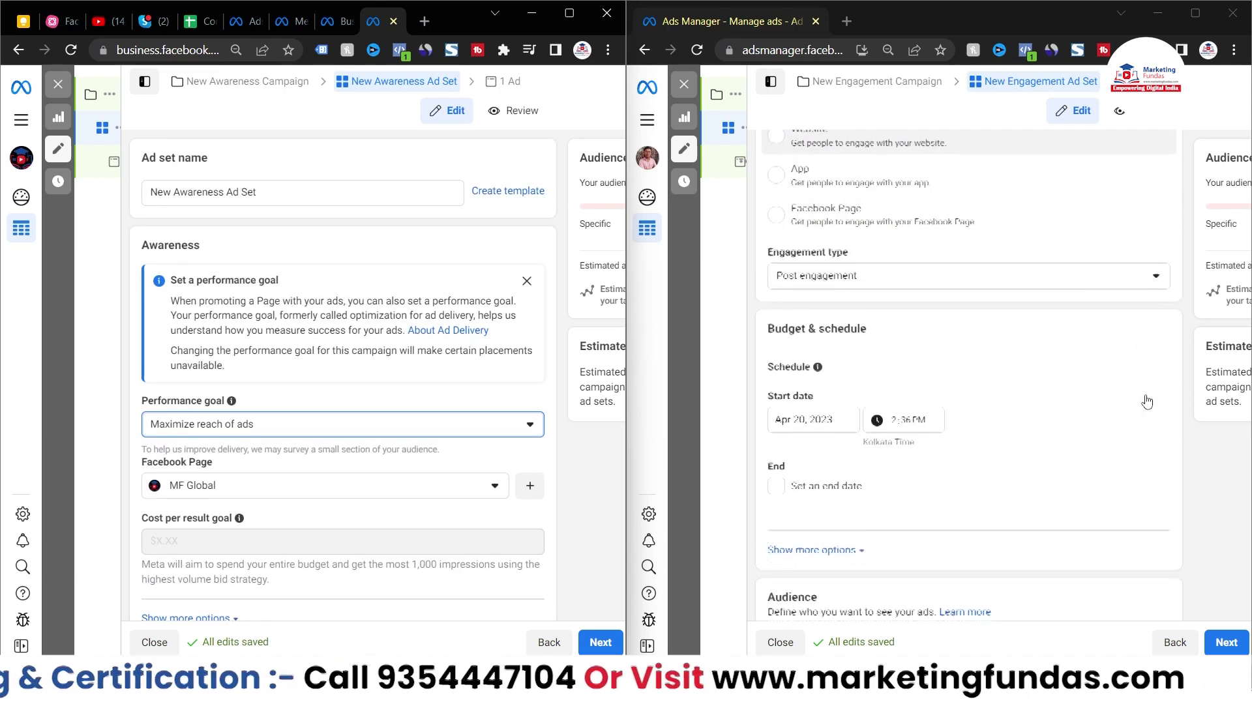
scroll(1147, 402, up, 3)
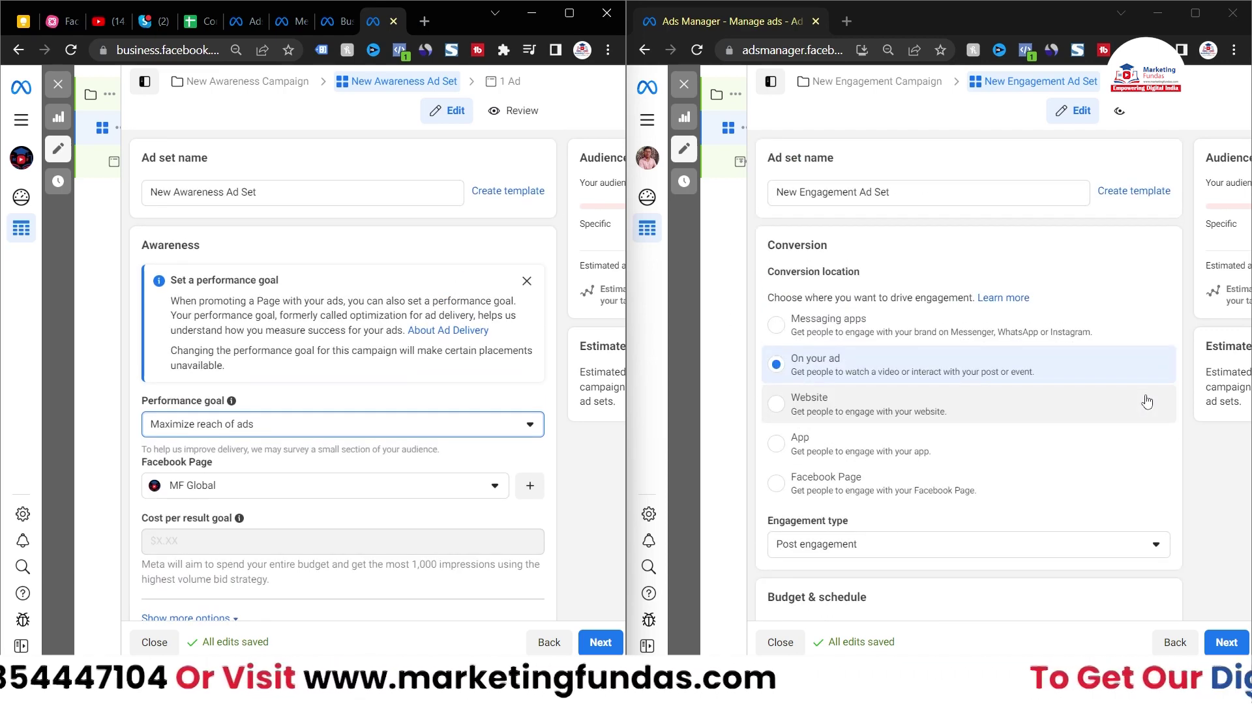